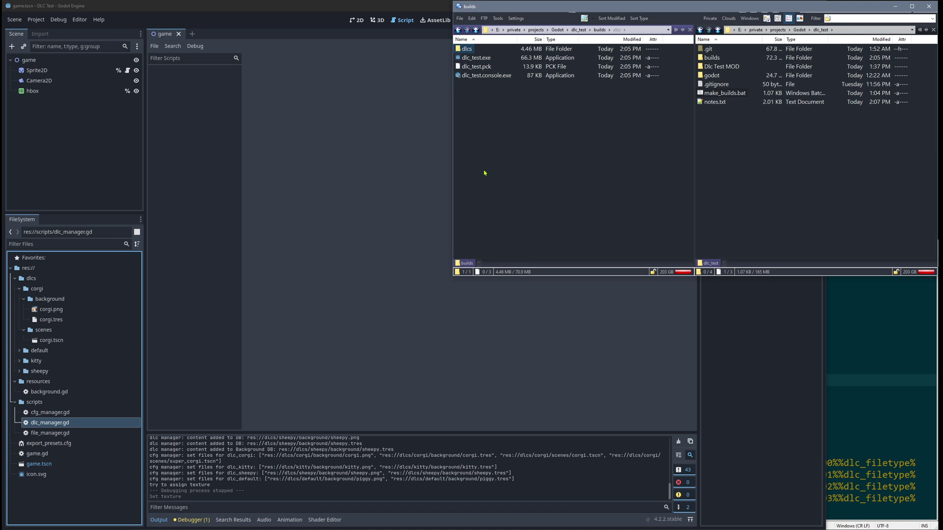
Collapse the corgi background, scenes and corgi folders in Godot's FileSystem dock
click(50, 301)
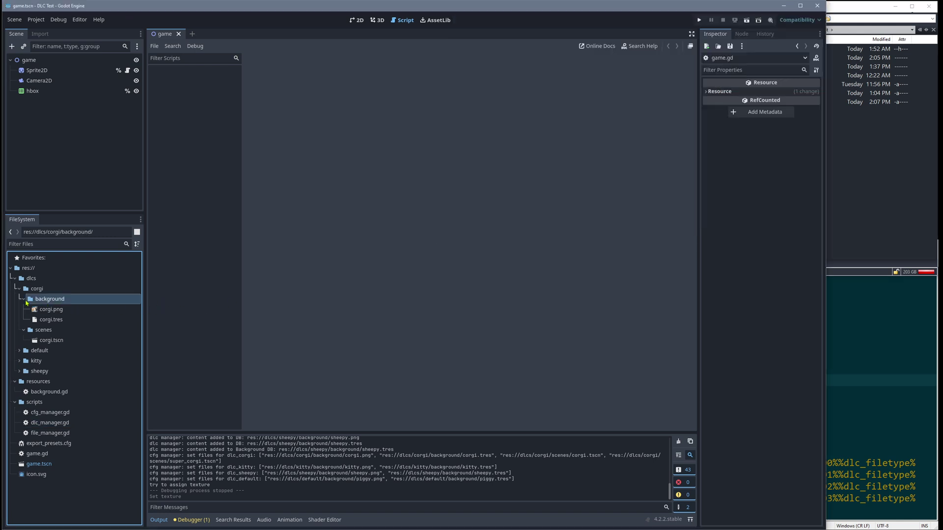
click(24, 298)
click(23, 310)
click(19, 288)
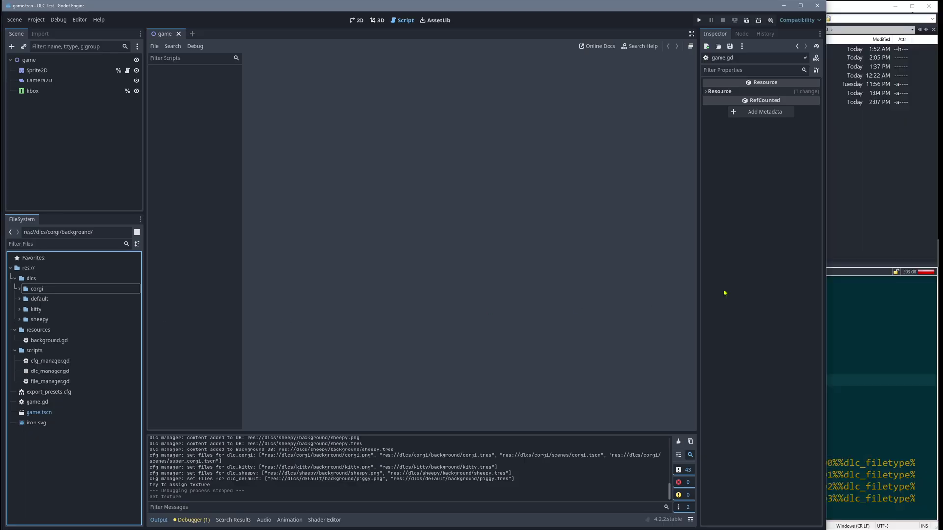
Look inside the builds dlcs folder in the file manager, then return to builds
click(847, 234)
double_click(469, 50)
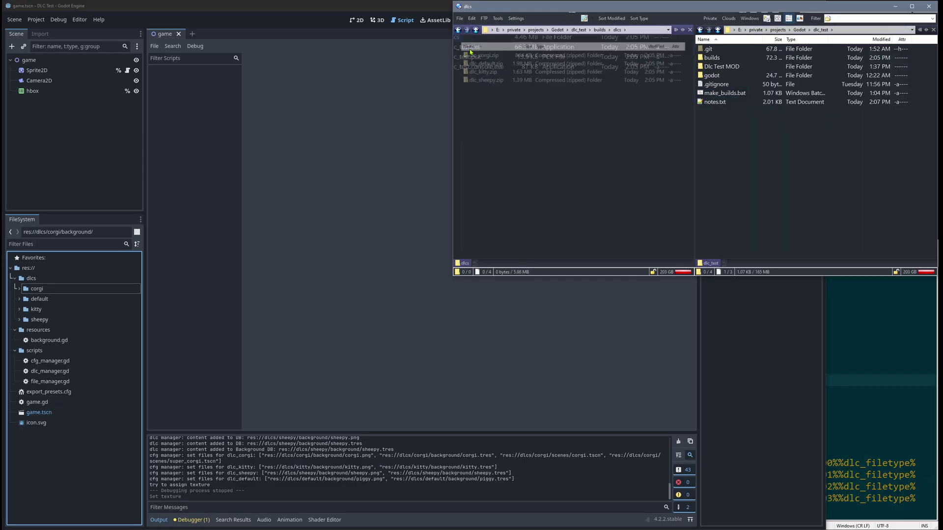
key(BackSpace)
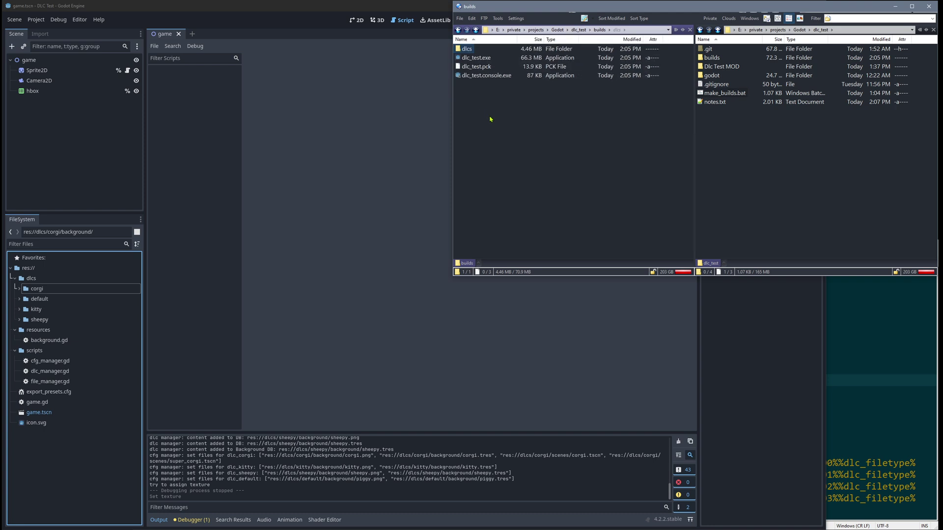
Open the Export dialog and view the windows preset's resources, which exclude dlcs/*
click(36, 19)
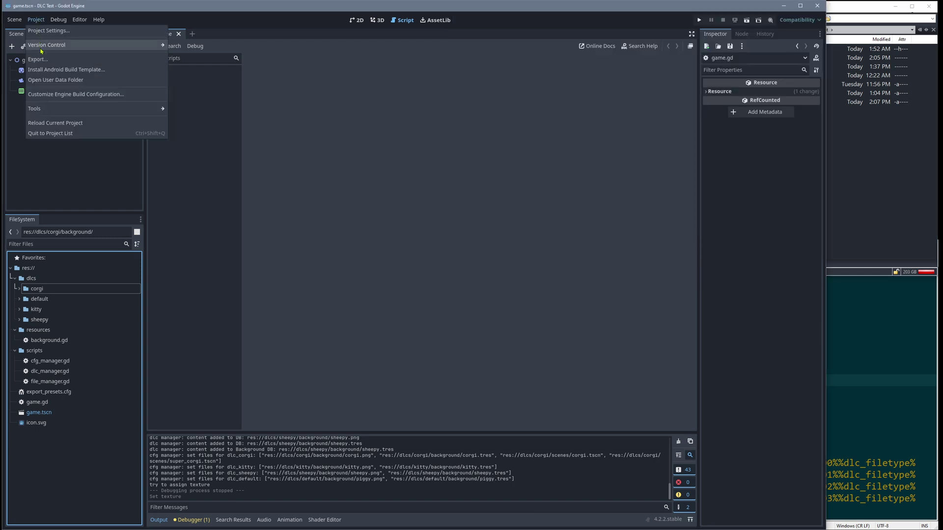
click(51, 60)
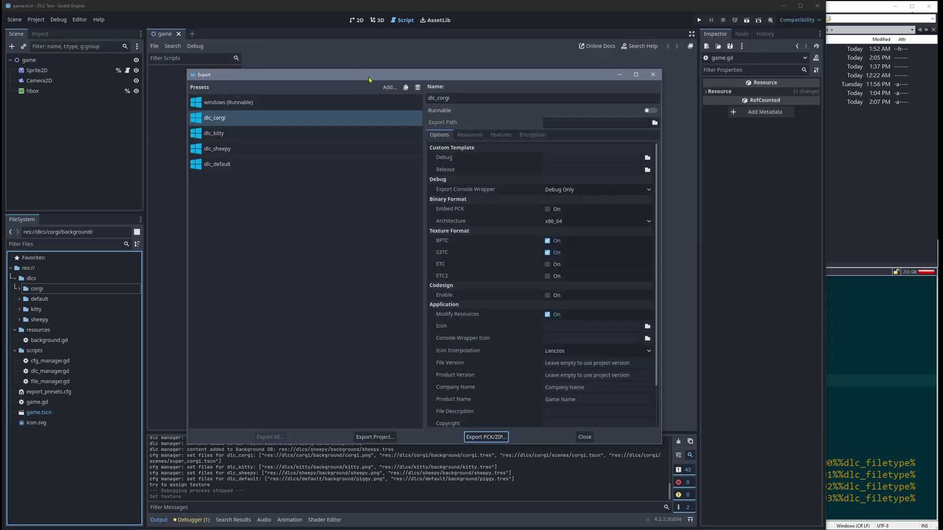
click(294, 103)
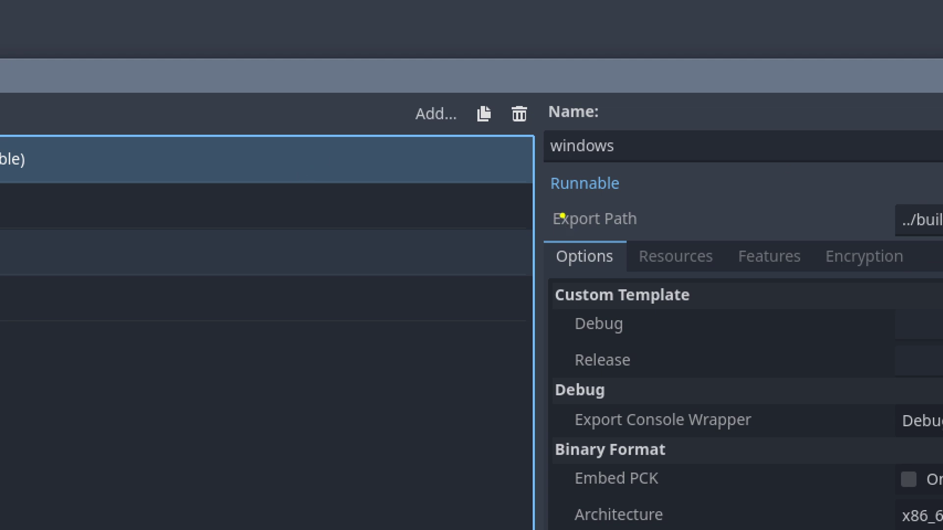
drag(551, 202, 611, 201)
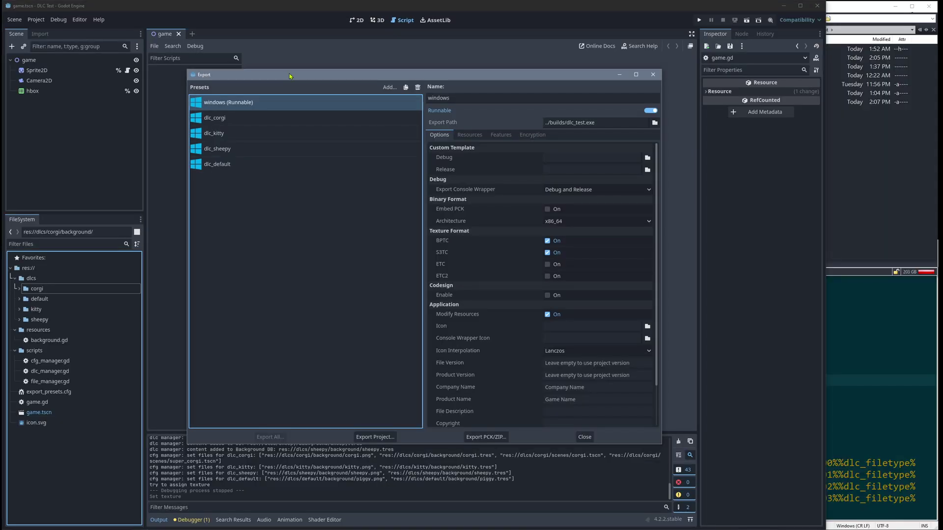
click(470, 134)
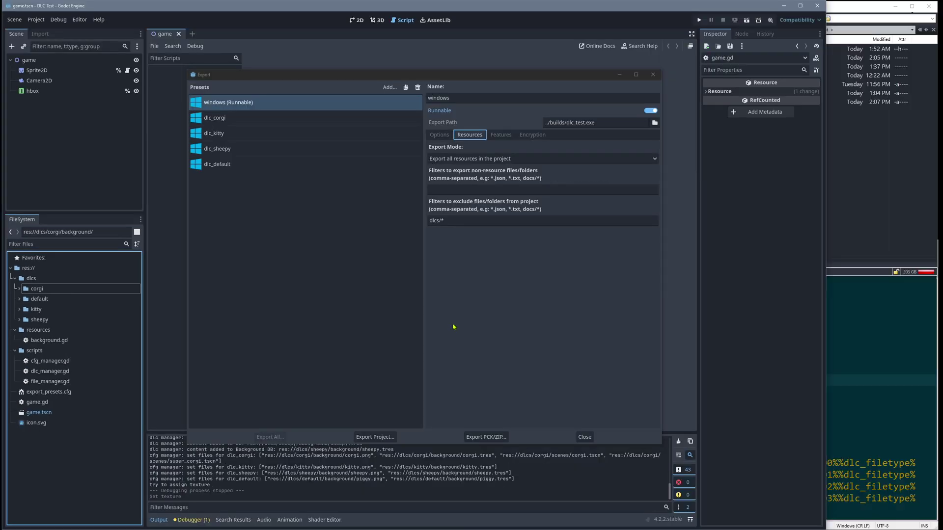
Show the dlc_corgi preset, which exports only the checked corgi background and scenes files
click(231, 117)
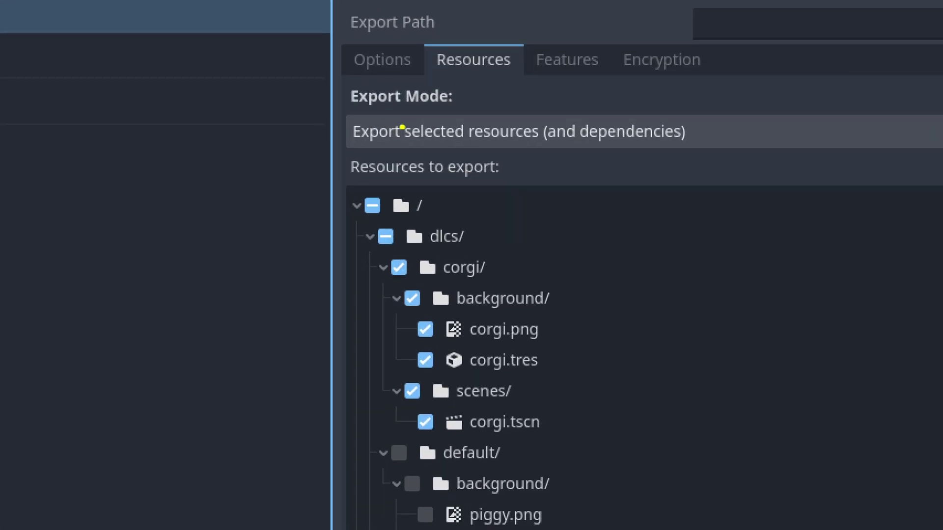
drag(356, 146, 517, 150)
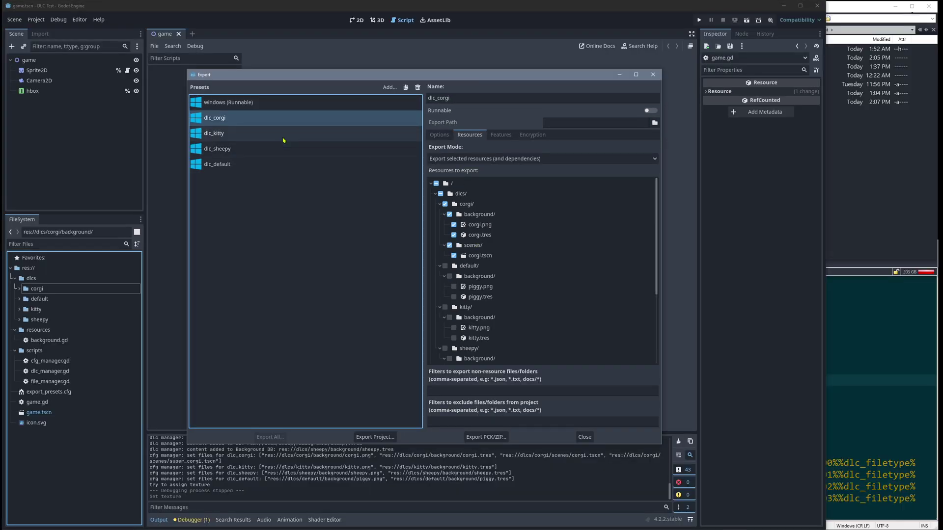
Compare the dlc_kitty, dlc_sheepy, dlc_default and dlc_corgi presets, ending on dlc_kitty
click(282, 136)
click(275, 149)
click(305, 164)
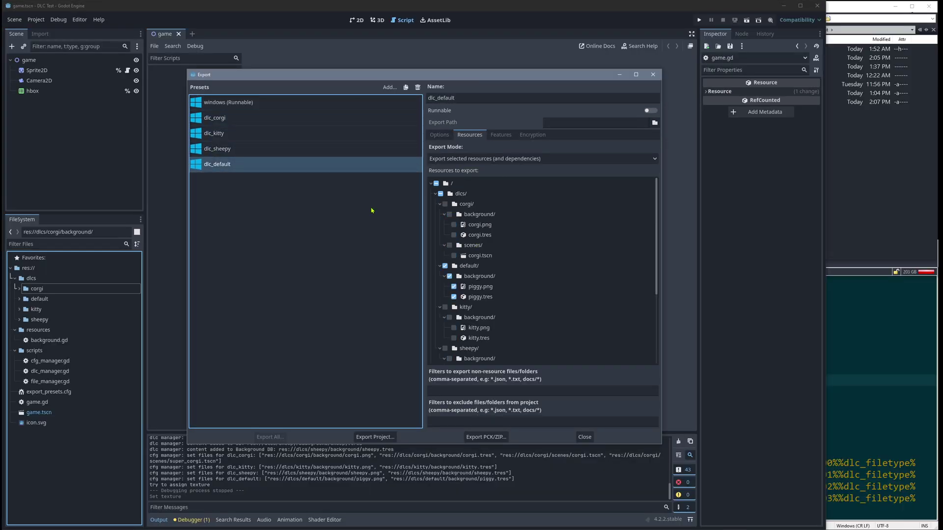
scroll(469, 224, down, 4)
scroll(468, 224, up, 3)
click(305, 149)
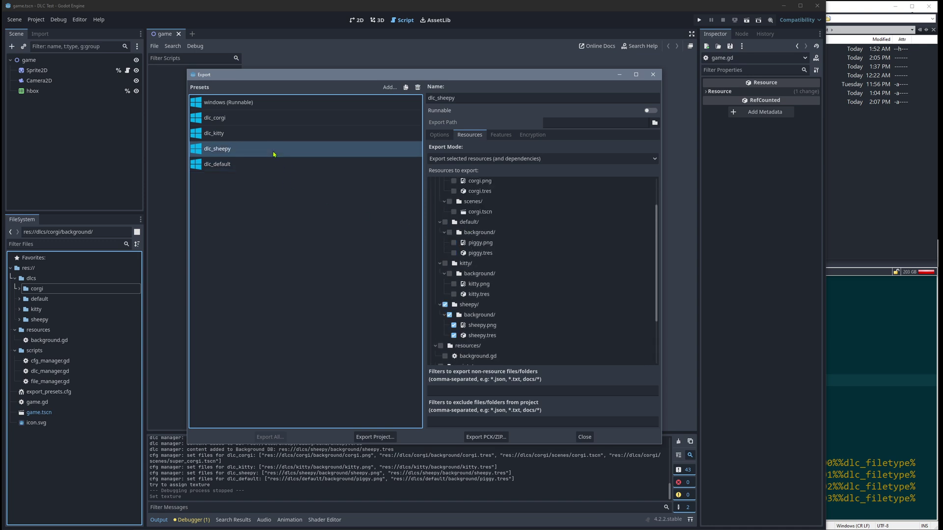
click(270, 137)
click(273, 118)
click(267, 150)
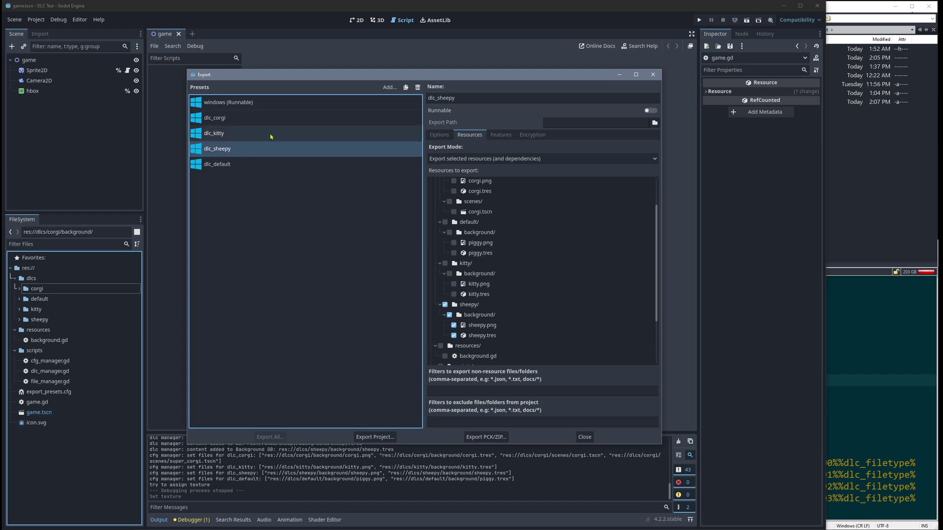
click(270, 137)
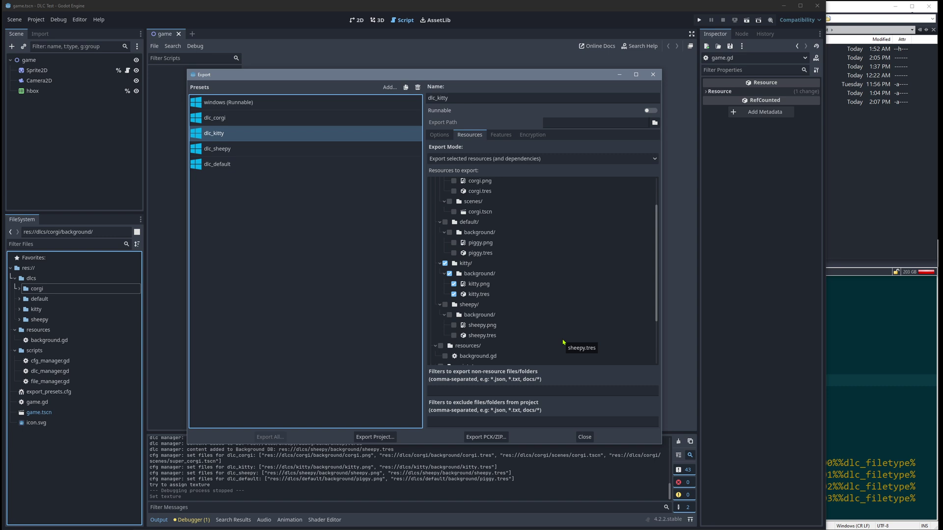
Try pck on line 7 of make_builds.bat, restore dlc_filetype=.zip, and save
click(828, 350)
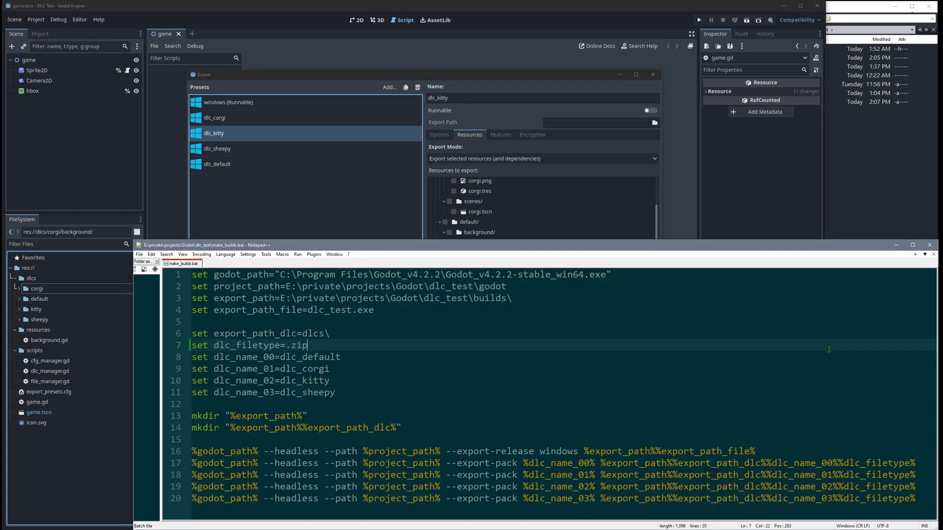
key(shift+Left)
key(shift+Left)
key(shift+Left)
text(pck)
key(BackSpace)
key(BackSpace)
key(BackSpace)
text(zip)
key(ctrl+s)
Confirm dlc_sheepy.zip holds only the sheepy DLC folder, then change line 7's zip to pck
click(841, 212)
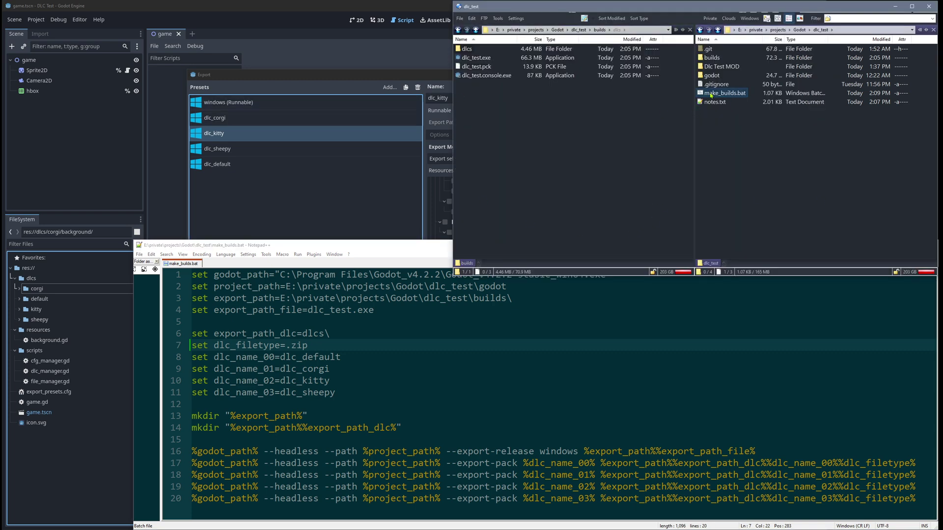
double_click(466, 49)
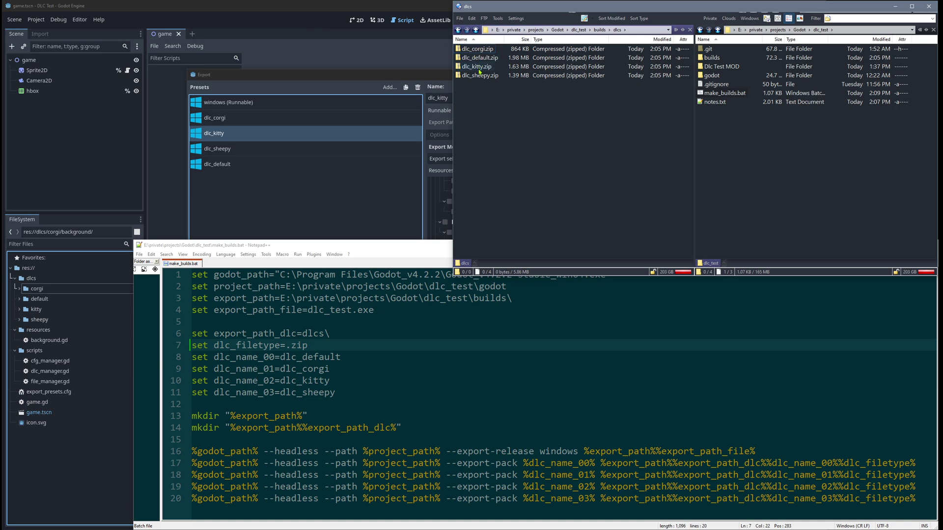
double_click(479, 76)
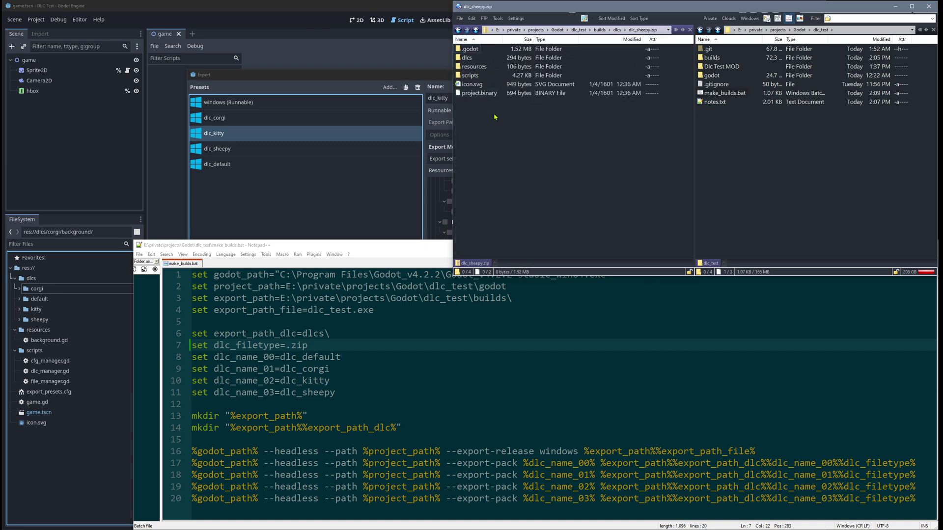
double_click(470, 58)
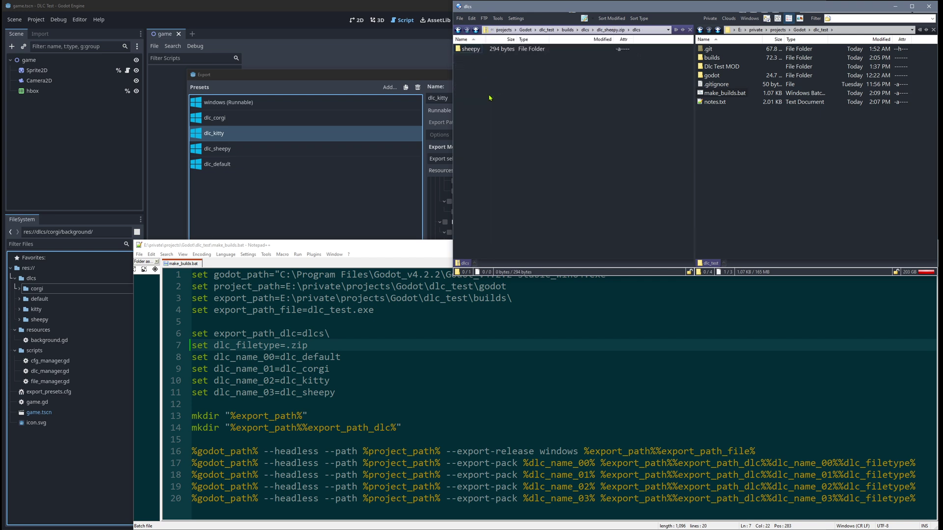
key(BackSpace)
key(BackSpace)
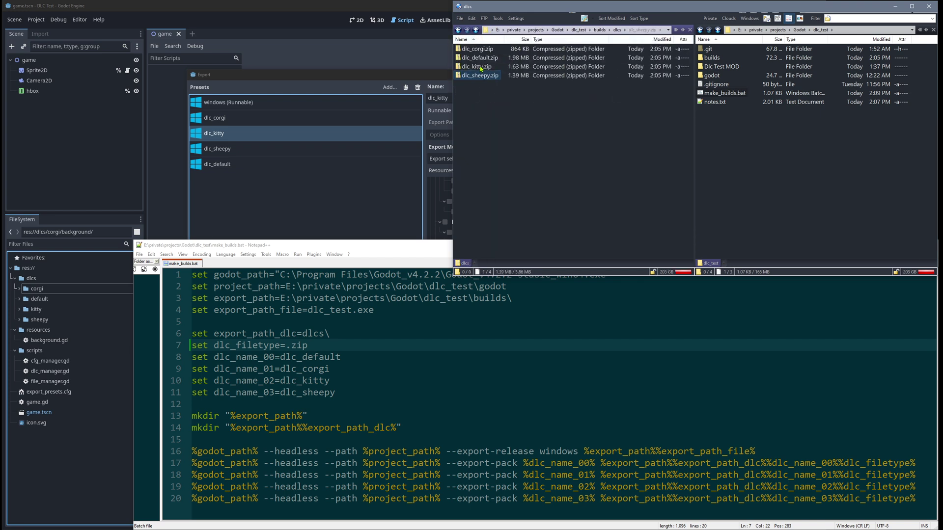
click(488, 140)
double_click(306, 346)
text(pck)
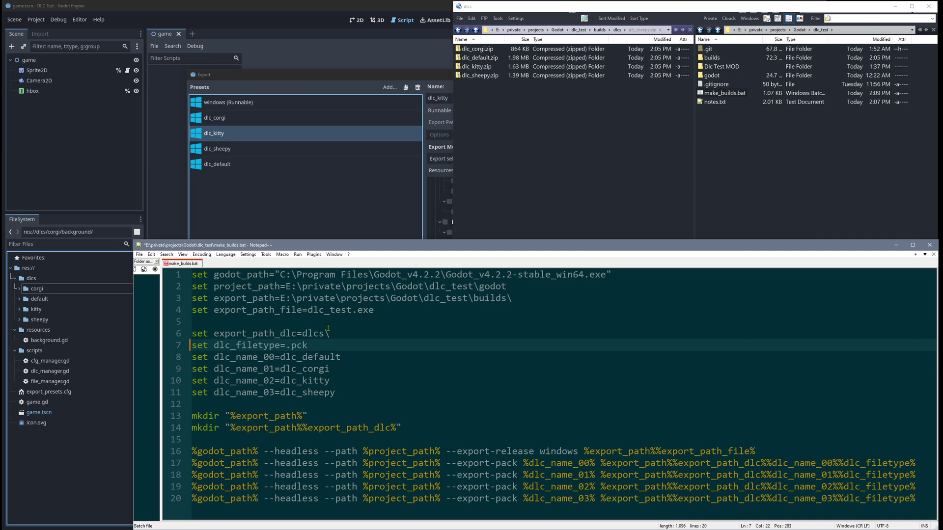
Undo the edit so dlc_filetype reads .zip again, and return to Godot's Export dialog
key(ctrl+z)
key(ctrl+z)
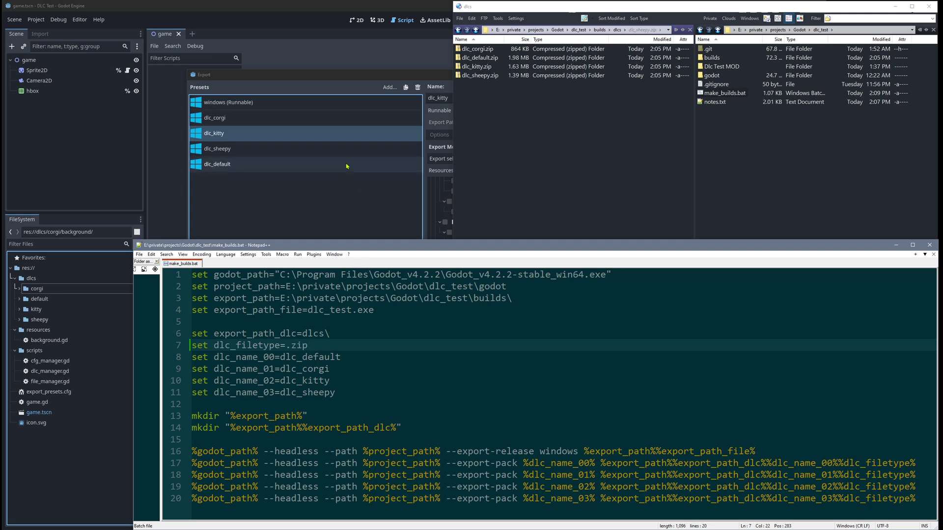
click(354, 87)
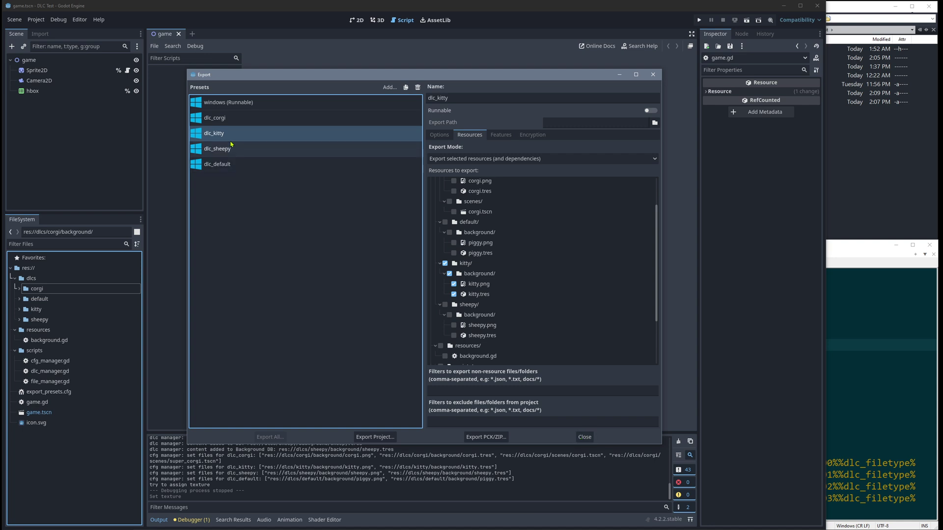
Step through the windows and DLC presets from dlc_corgi down to dlc_default
click(216, 118)
key(Down)
key(Down)
key(Down)
click(229, 106)
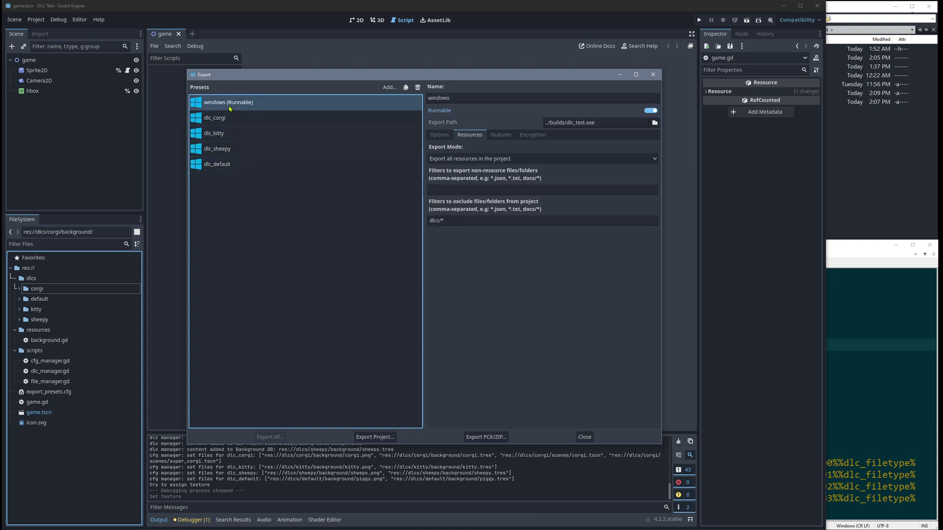
click(216, 118)
key(Down)
key(Down)
key(Down)
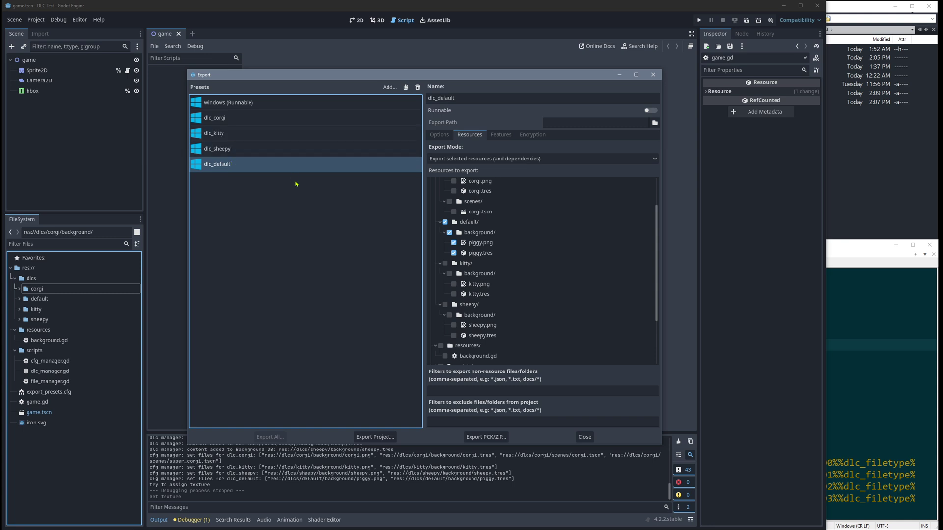
Close the Export dialog and create a new scene super_corgi in the corgi background folder
click(584, 437)
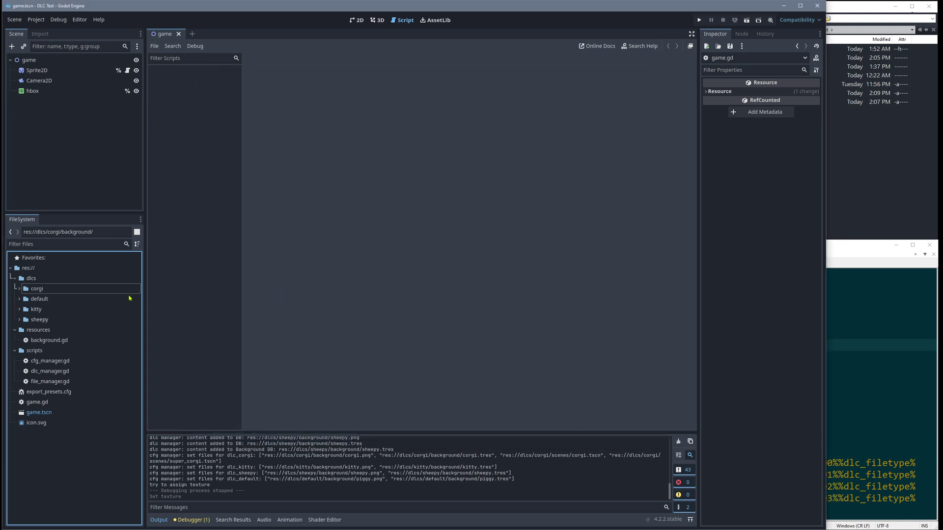
double_click(54, 288)
double_click(53, 299)
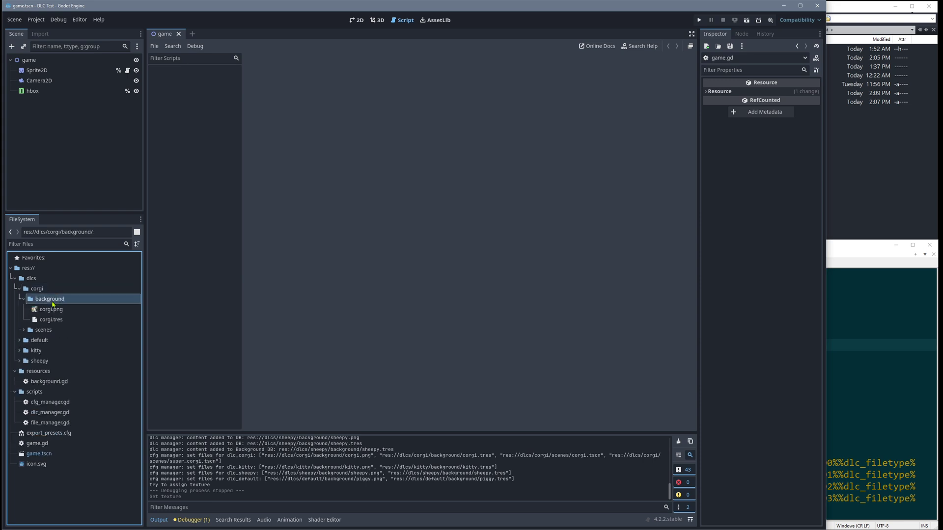
right_click(59, 300)
mouse_move(73, 307)
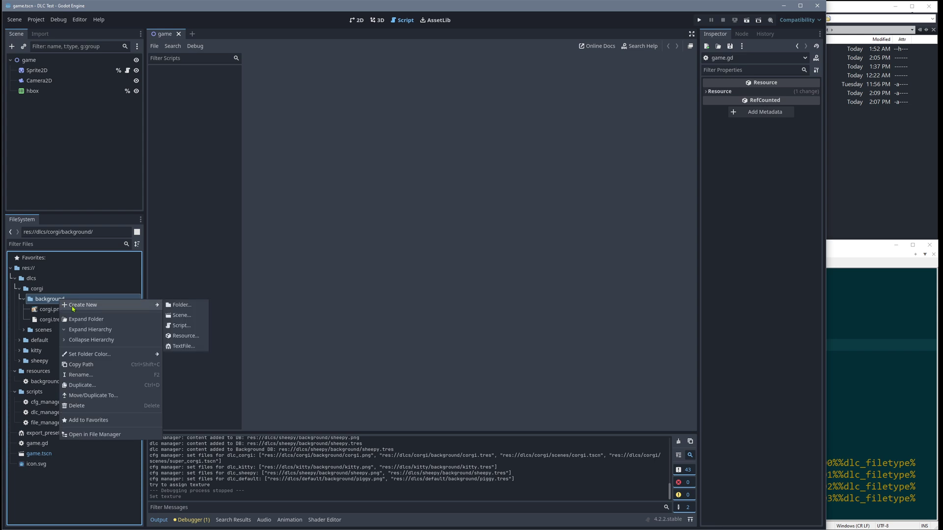
click(177, 315)
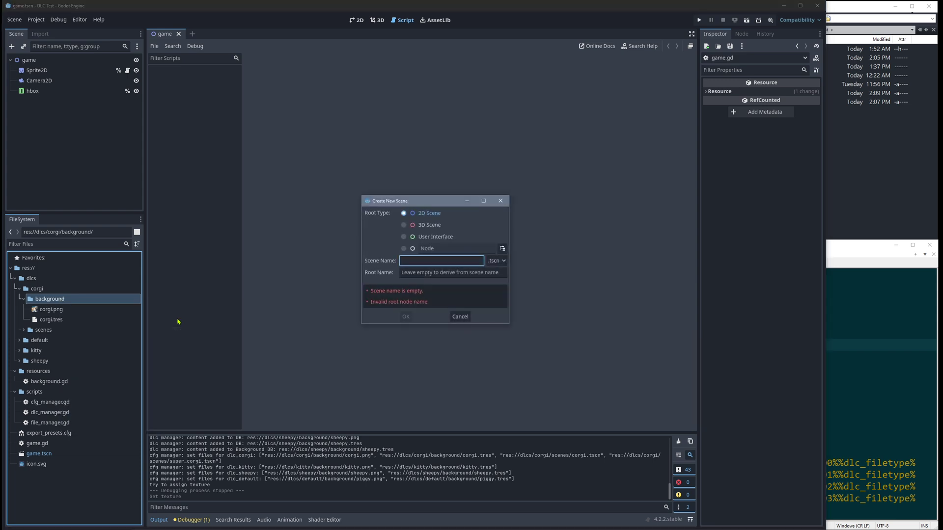
text(super_corgi)
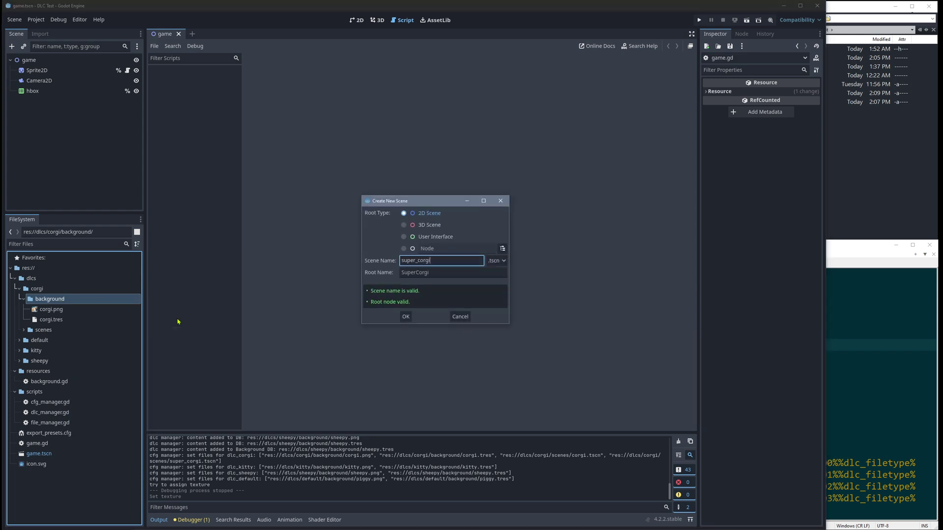
key(Return)
Drag super_corgi.tscn from background into the corgi scenes folder
click(57, 329)
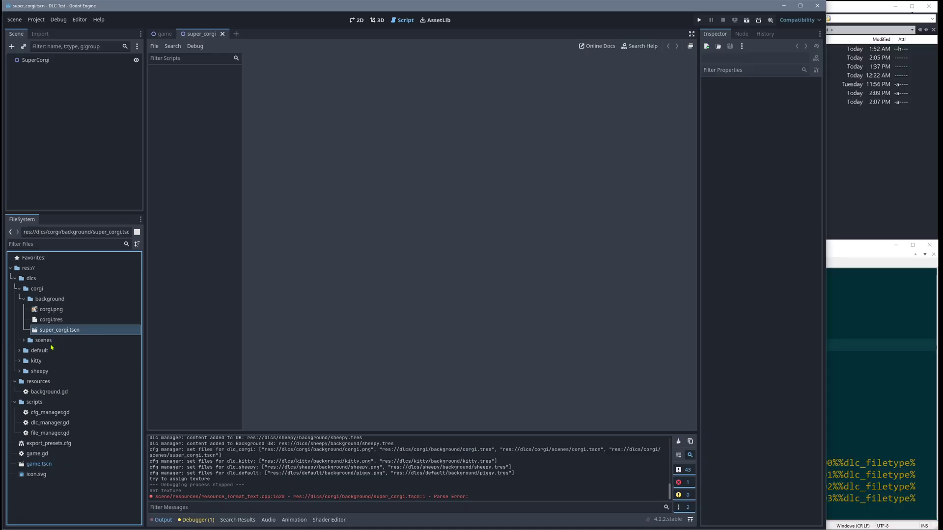
click(24, 340)
drag(45, 332, 44, 341)
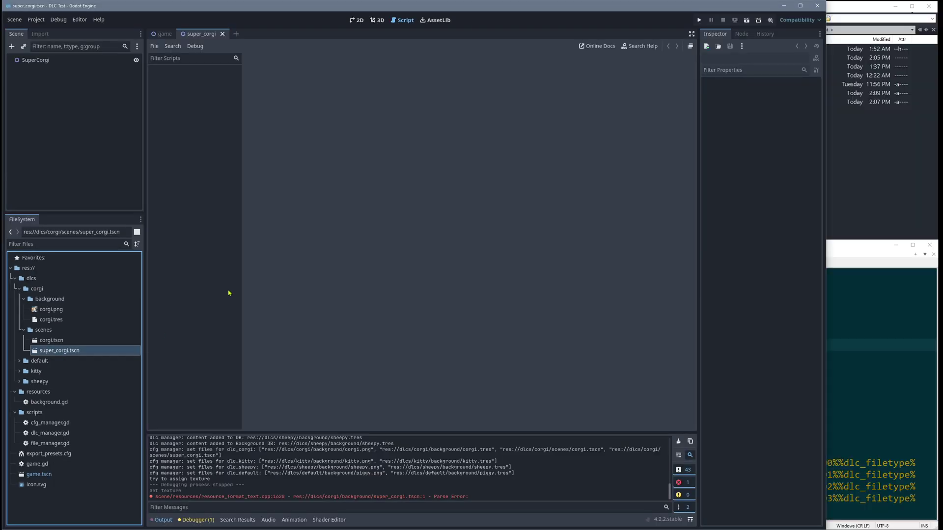
Reopen the Export dialog on dlc_corgi, where super_corgi.tscn is listed but unticked
click(36, 19)
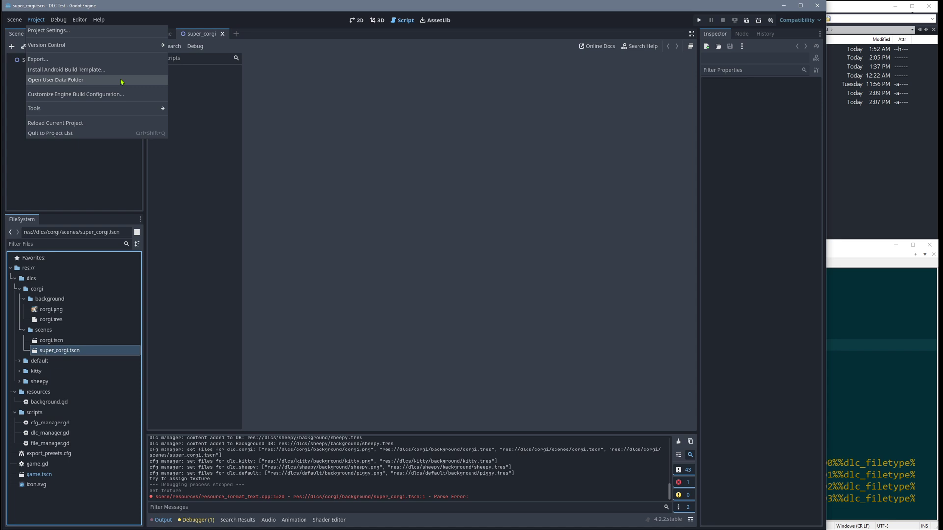
click(132, 60)
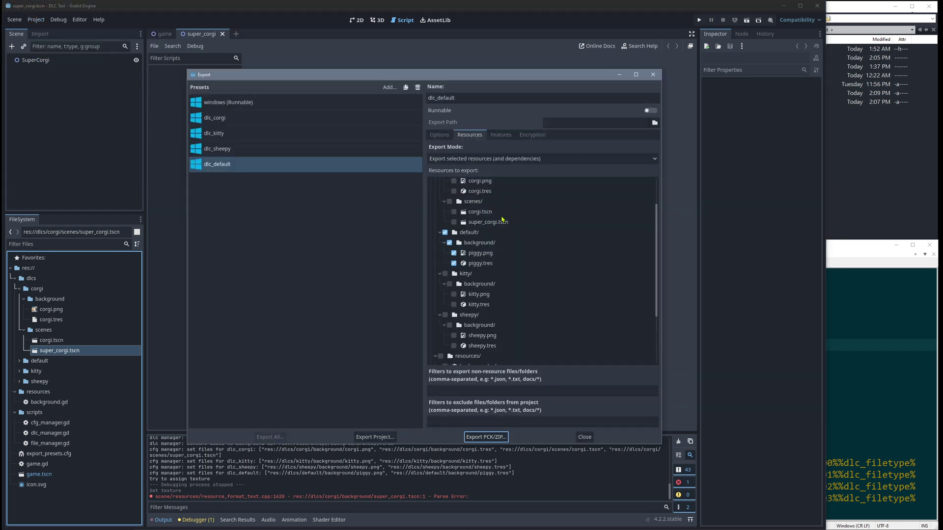
scroll(502, 219, up, 3)
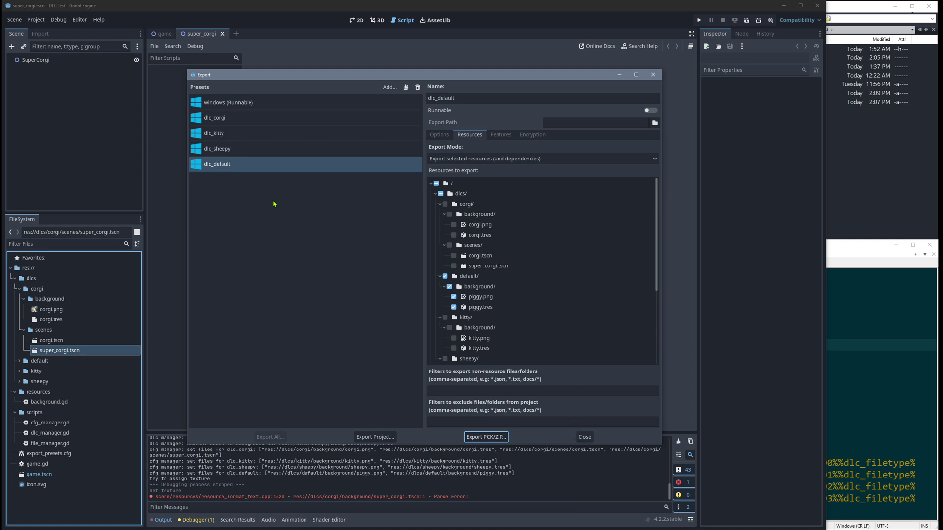
click(230, 118)
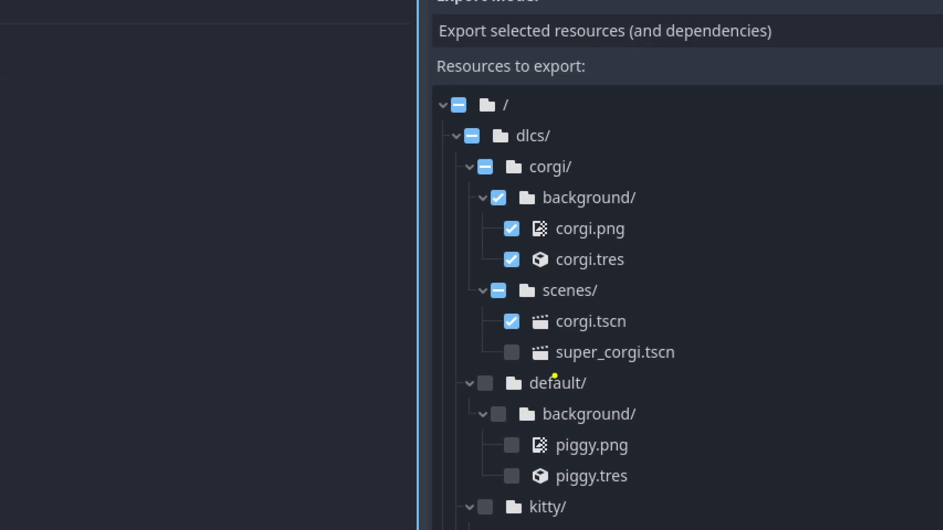
drag(554, 365, 635, 371)
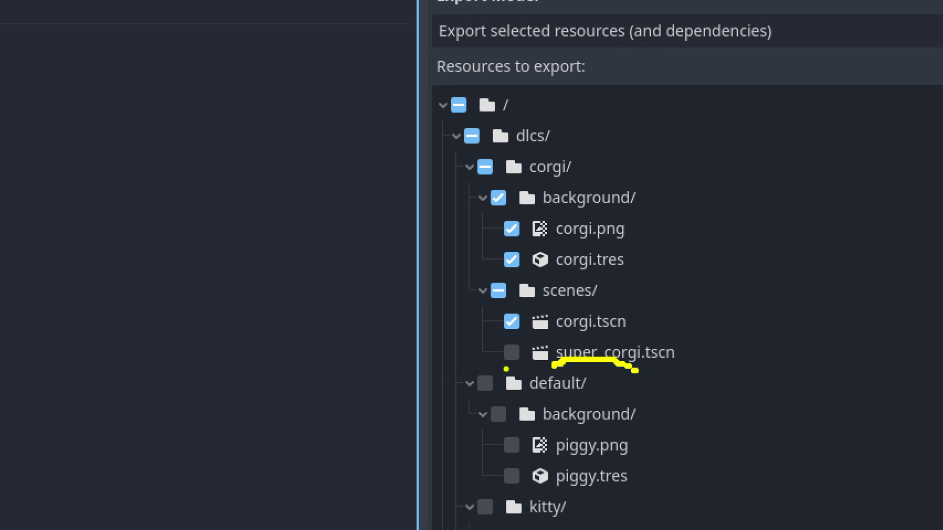
key(Escape)
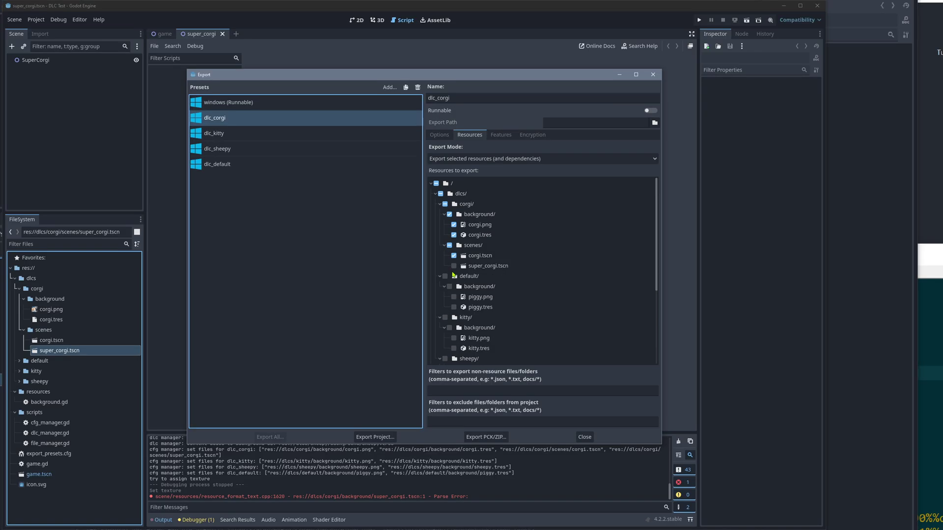
Tick the whole corgi/ folder for dlc_corgi, untick super_corgi.tscn, and close the dialog
click(485, 167)
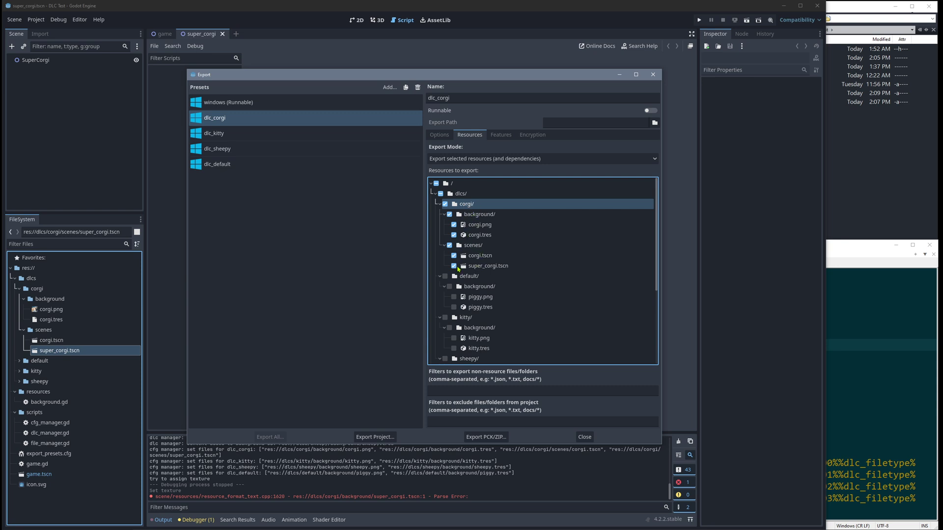
click(455, 265)
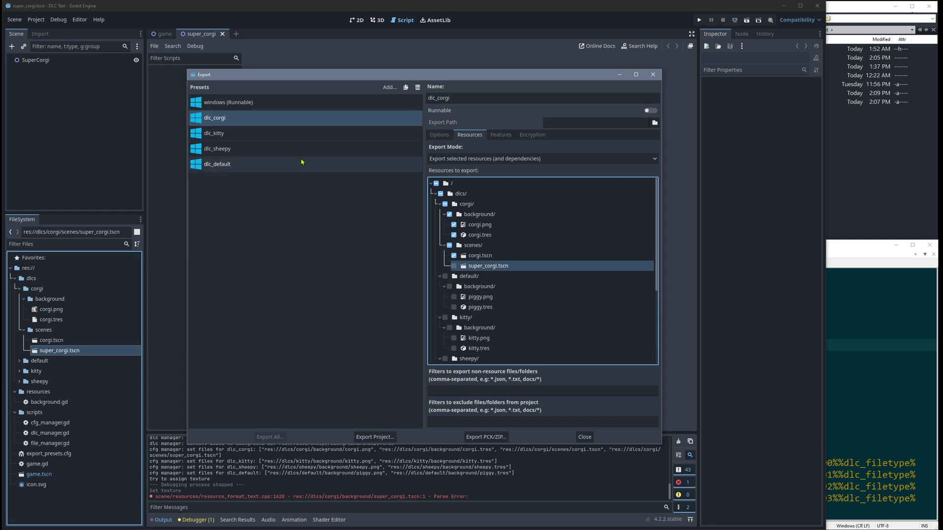
click(584, 437)
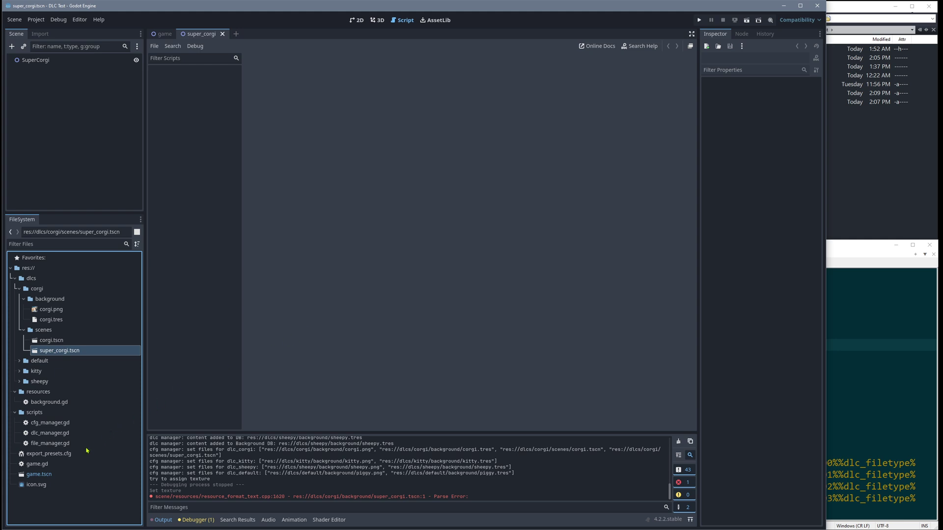
double_click(61, 453)
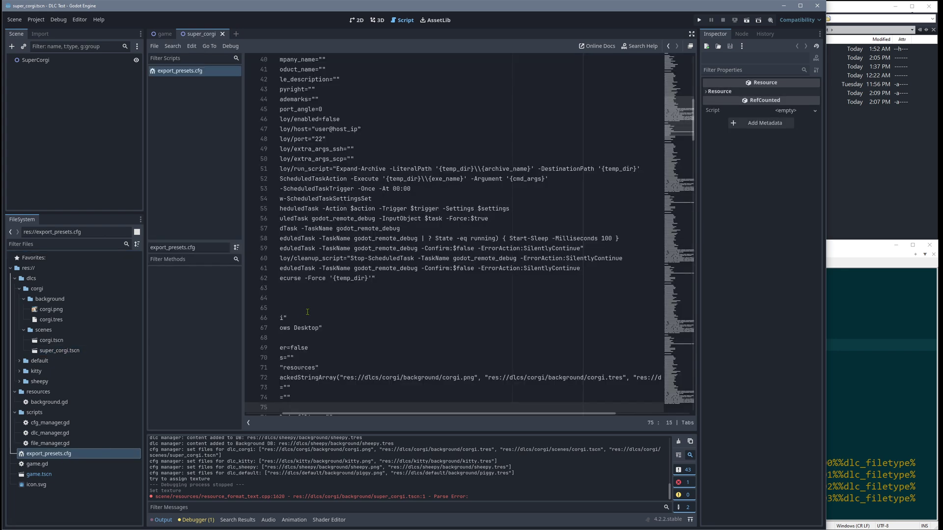
scroll(565, 216, down, 5)
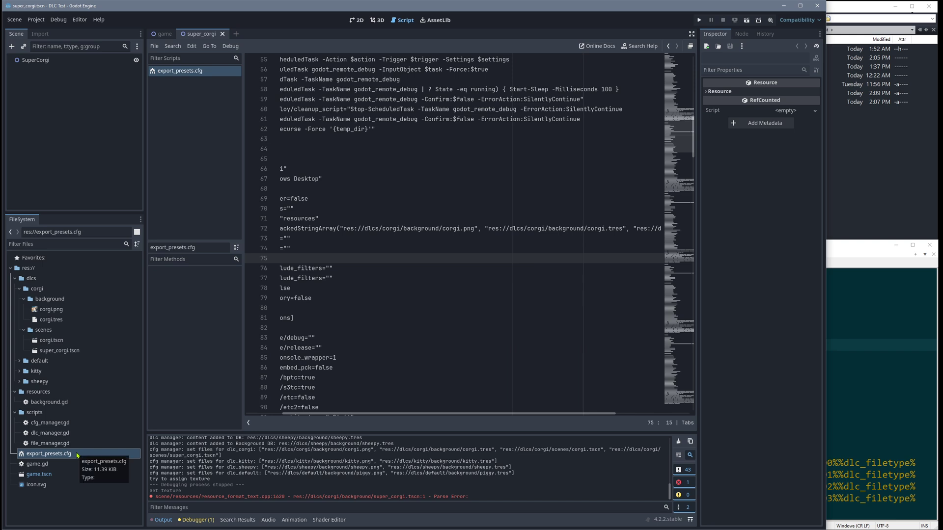
right_click(73, 455)
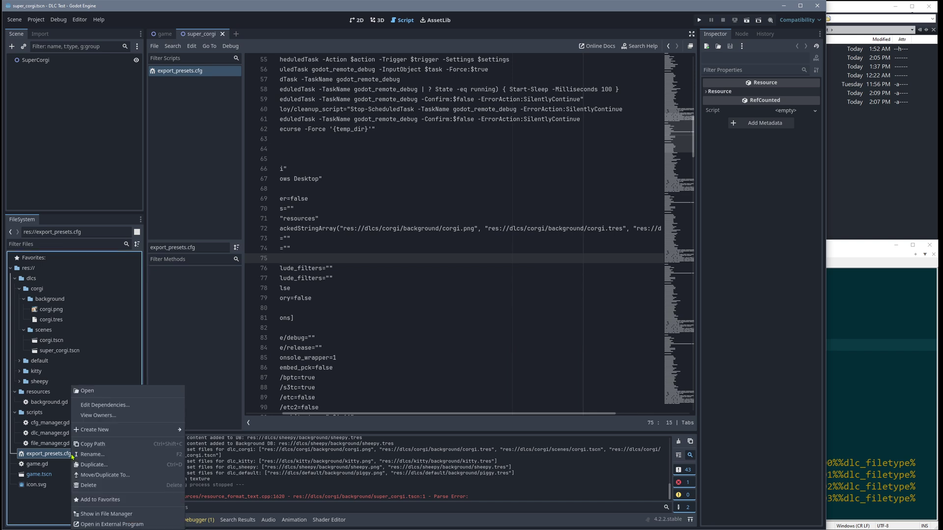
click(188, 74)
right_click(196, 79)
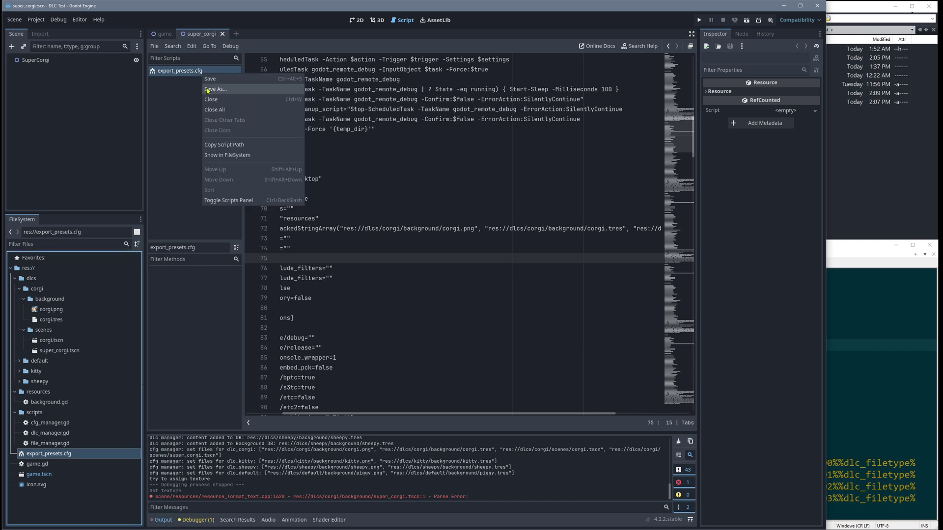
click(216, 99)
In the dlc_corgi export preset, tick super_corgi.tscn under Resources to export, then close the Export dialog
click(36, 20)
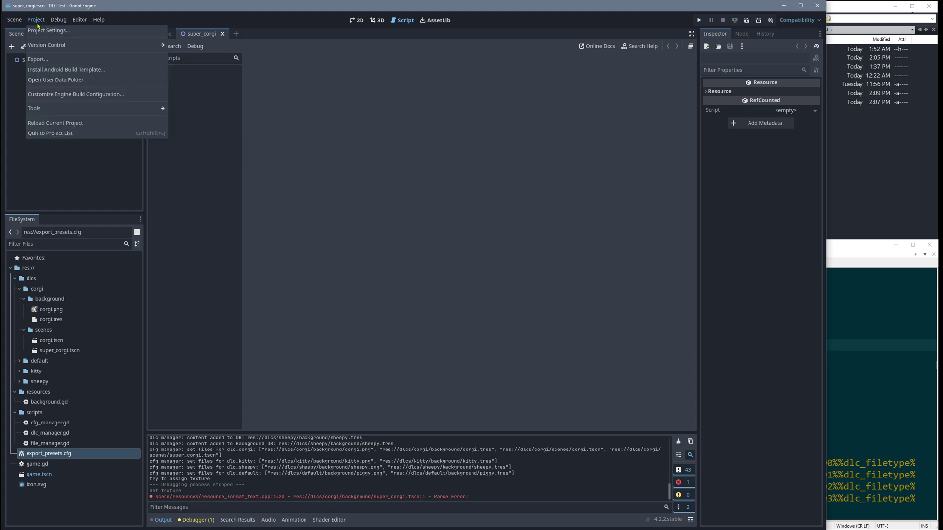
click(47, 59)
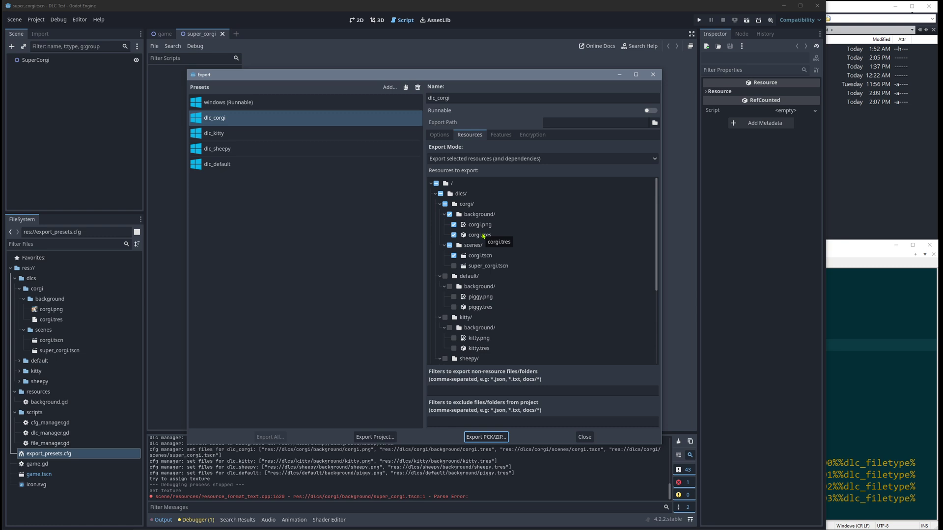
click(453, 266)
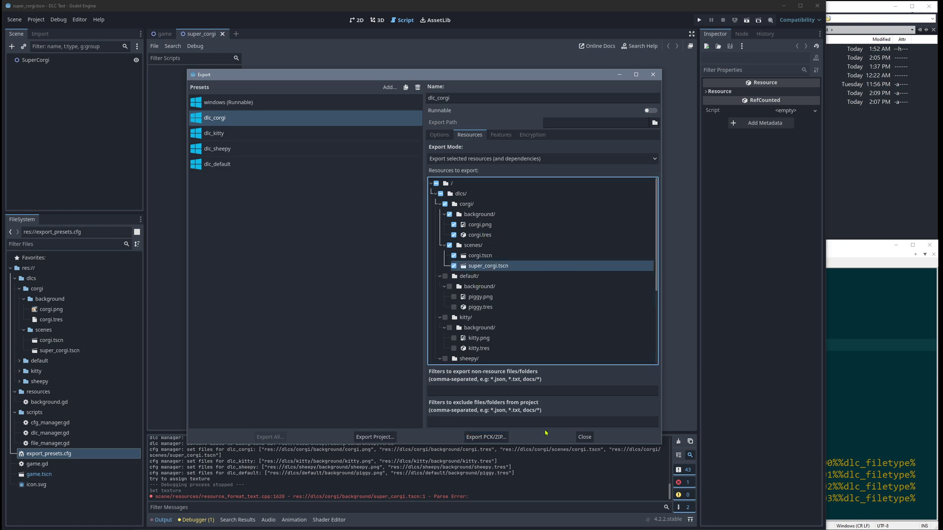
click(585, 437)
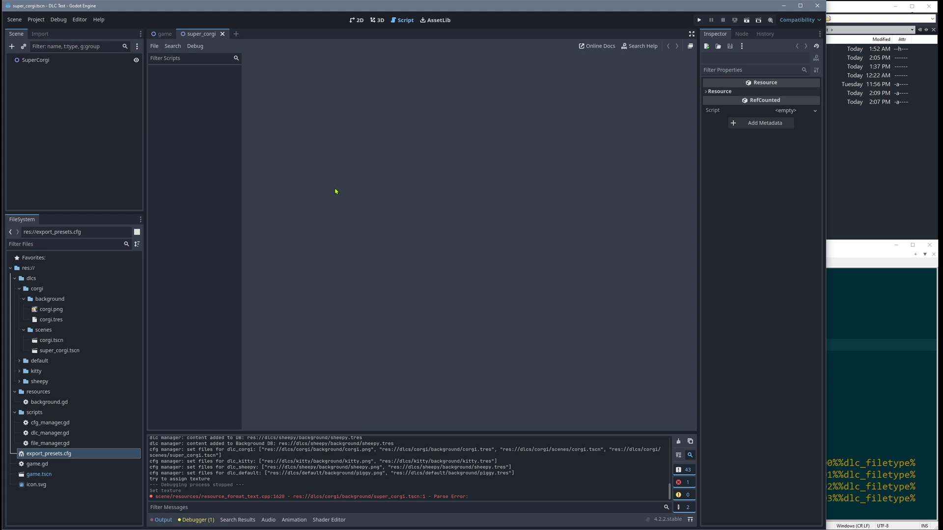
Check the windows preset's ../builds/dlc_test.exe export path against dlc_corgi, then switch to make_builds.bat in Notepad++
click(36, 20)
click(47, 59)
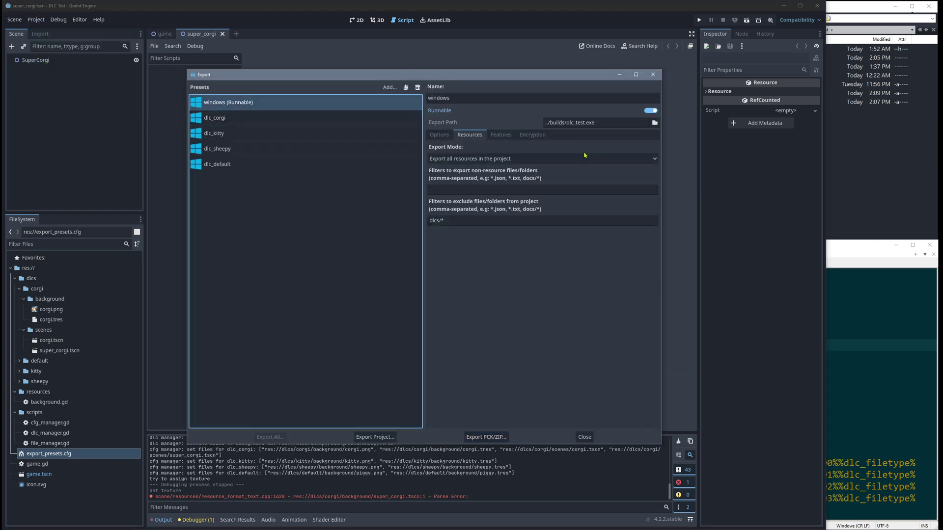
drag(595, 126, 527, 121)
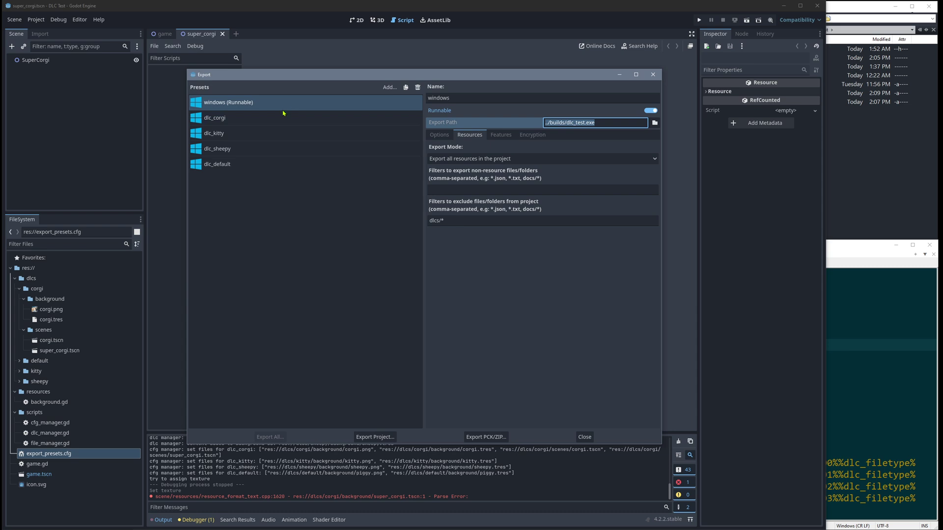
click(299, 109)
click(294, 119)
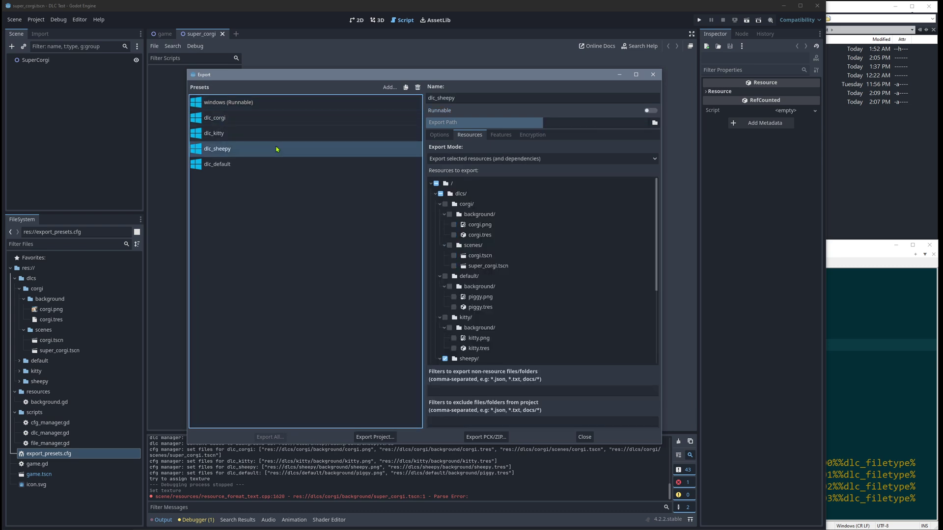
click(301, 104)
click(845, 258)
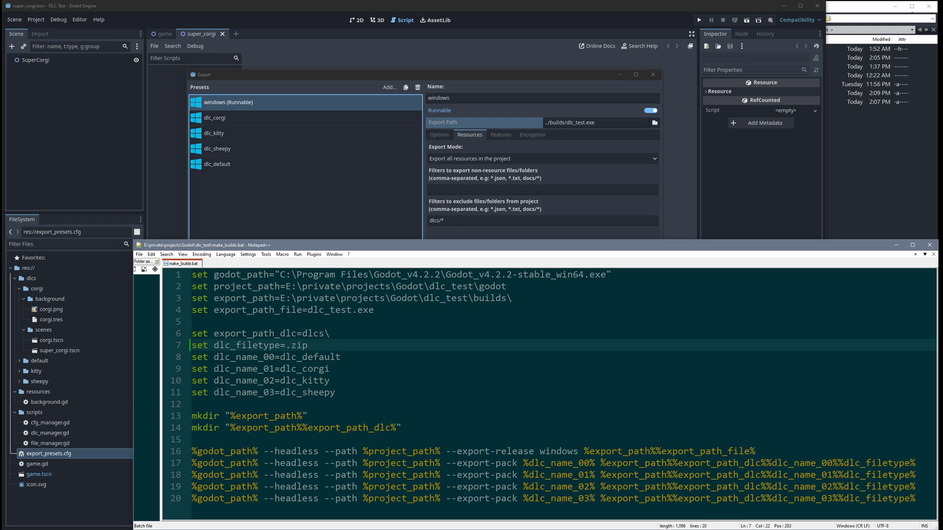
double_click(634, 464)
double_click(718, 464)
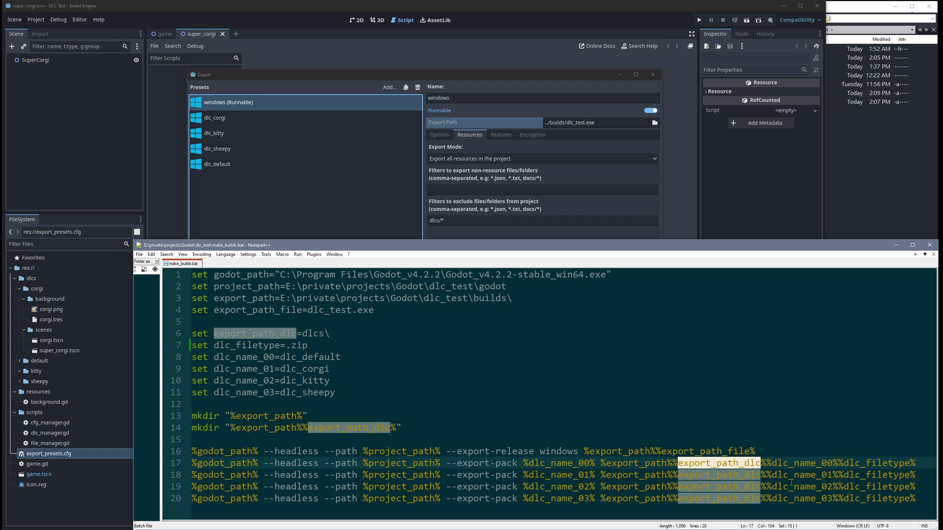
double_click(802, 465)
double_click(866, 464)
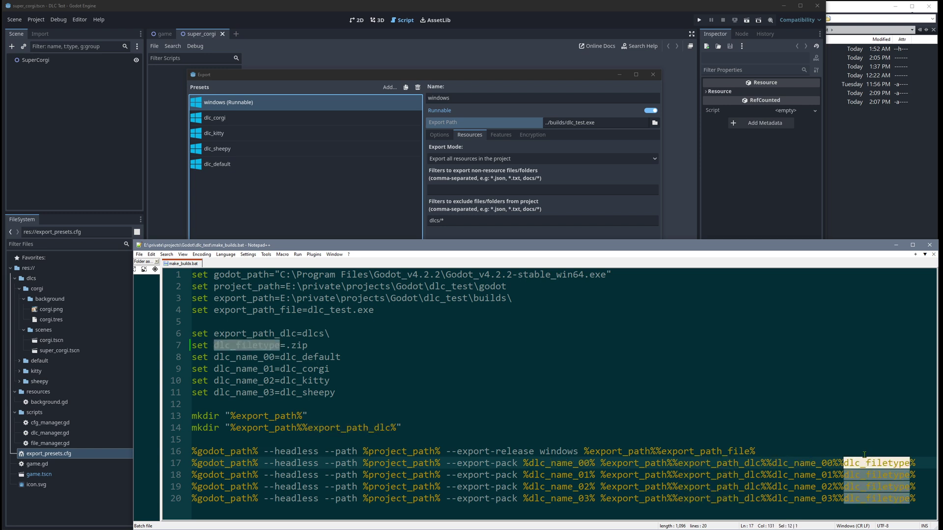
click(716, 443)
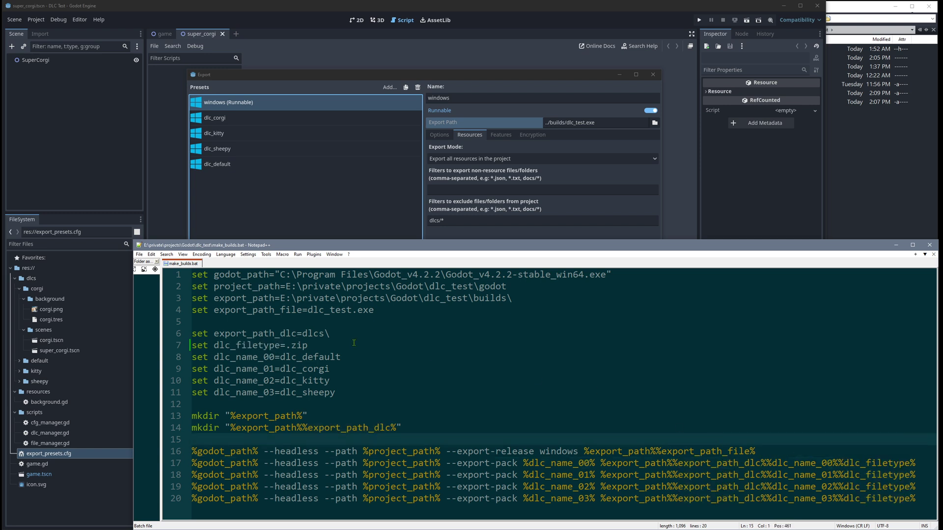
drag(308, 309, 379, 310)
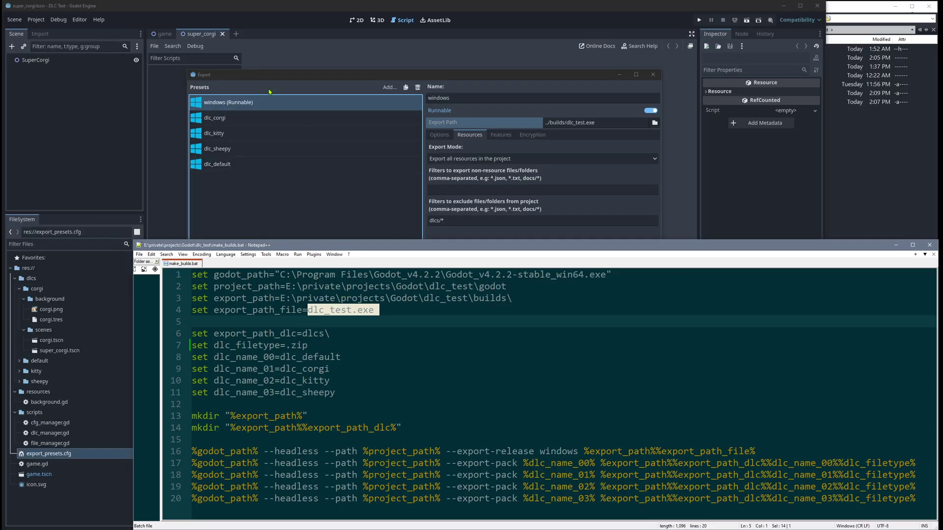
Bring Godot's Export dialog forward, nudge it up and left, and close it
click(462, 112)
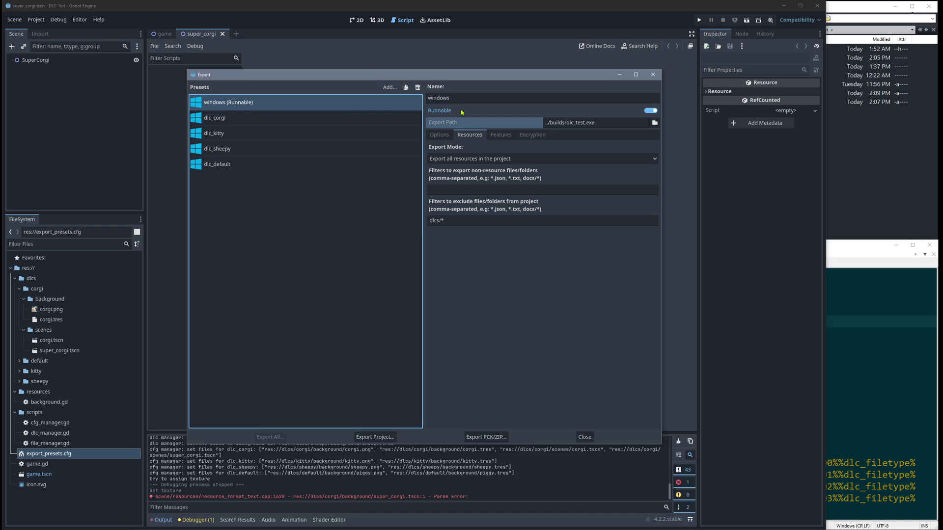
drag(539, 75, 528, 67)
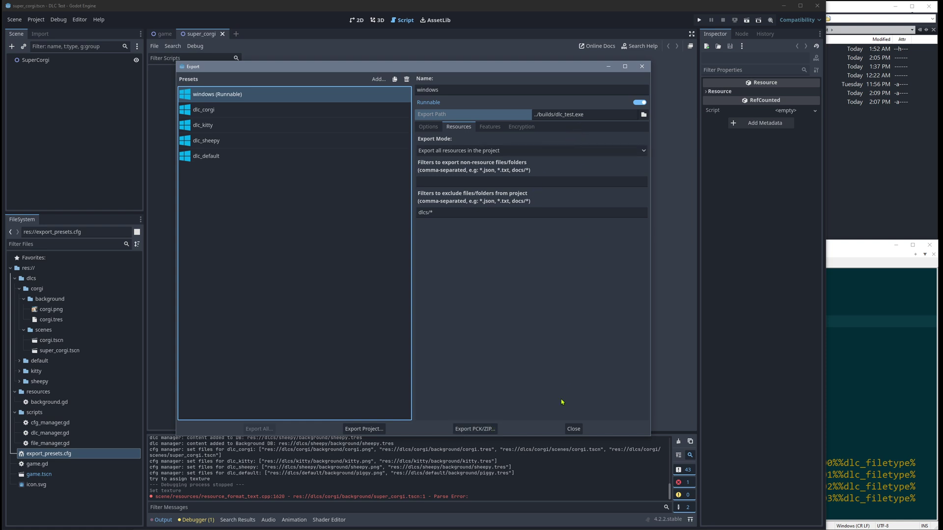
click(572, 430)
Show the file manager's builds\dlcs folder with the four DLC zip packs, with nothing selected
click(845, 266)
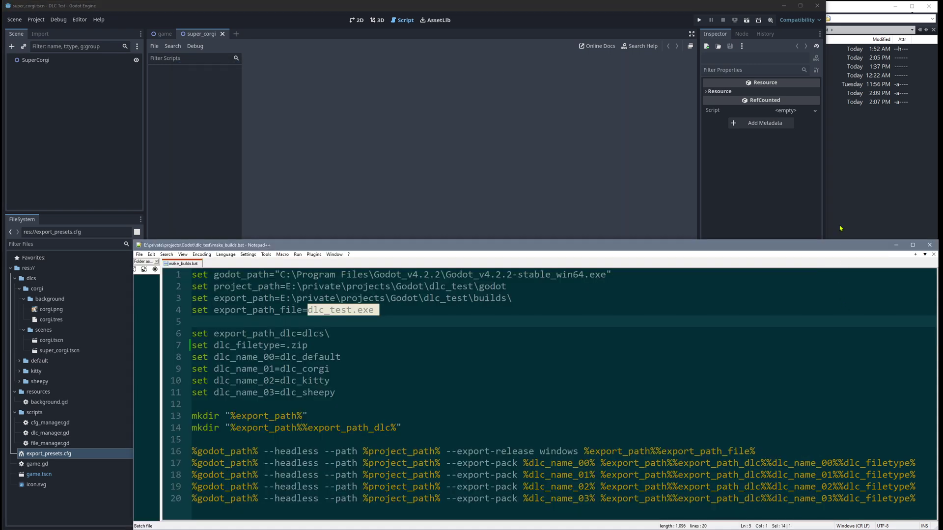
click(751, 226)
click(739, 187)
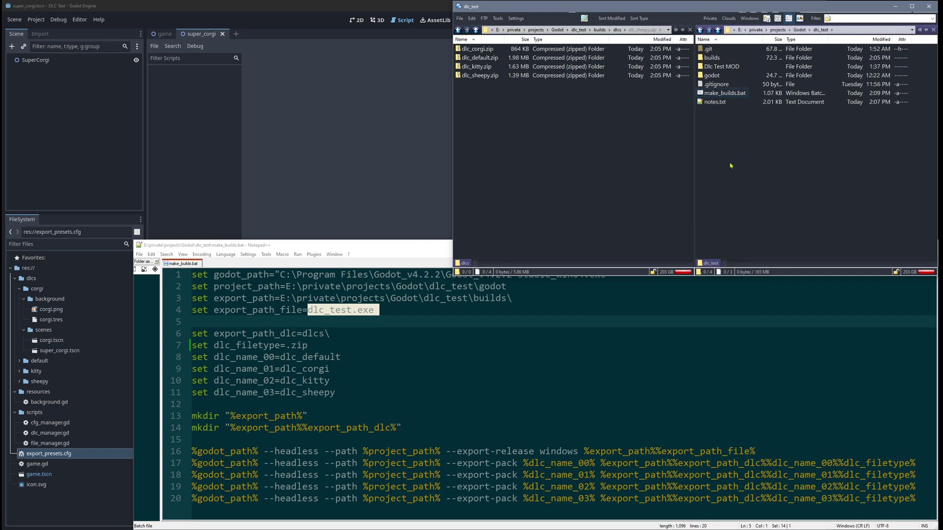